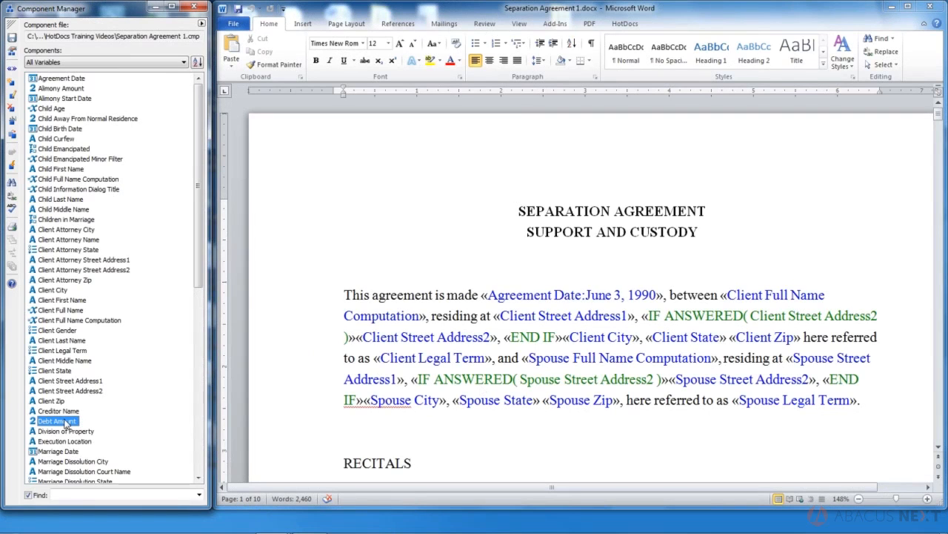
- Open the Debt Amount variable for editing, set its decimal places to 0, and remove its currency symbol
{"action": "double_click", "coordinate": [66, 421]}
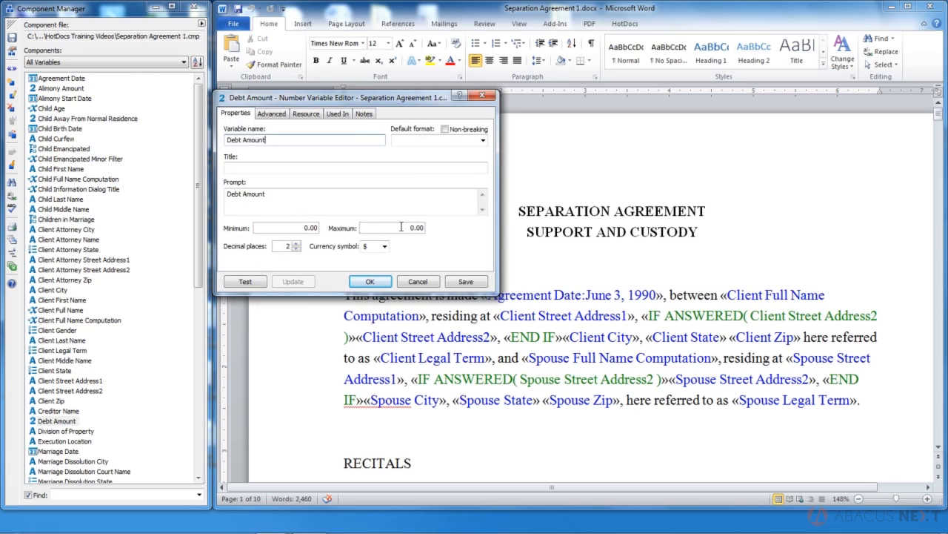
{"action": "left_click", "coordinate": [297, 249]}
{"action": "left_click", "coordinate": [296, 249]}
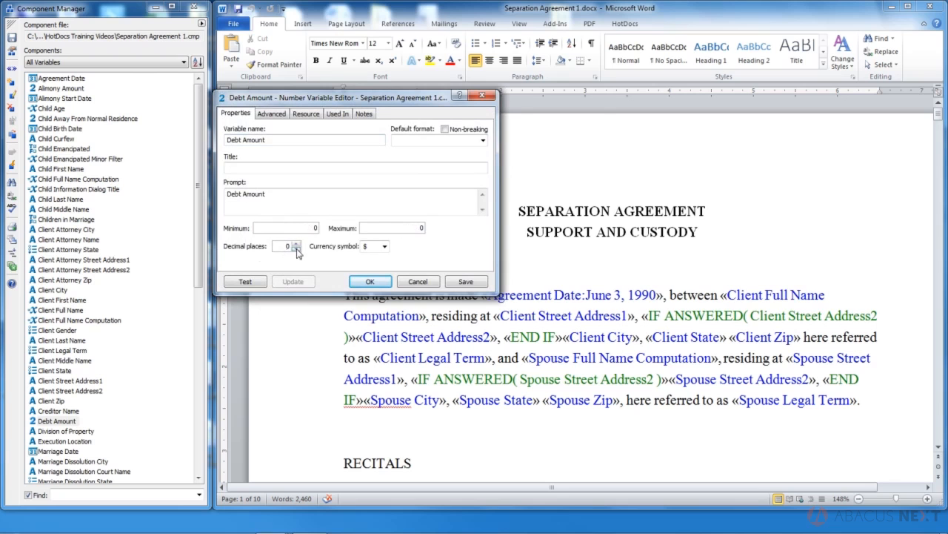
{"action": "left_click", "coordinate": [386, 247]}
{"action": "left_click", "coordinate": [376, 259]}
{"action": "left_click", "coordinate": [246, 282]}
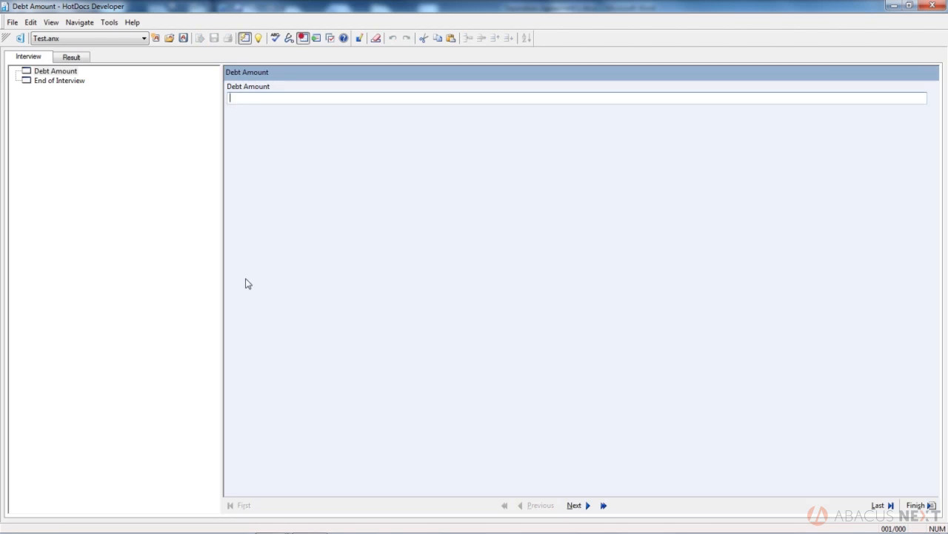
{"action": "type", "text": "879798789789789789789789"}
{"action": "key", "text": "Tab"}
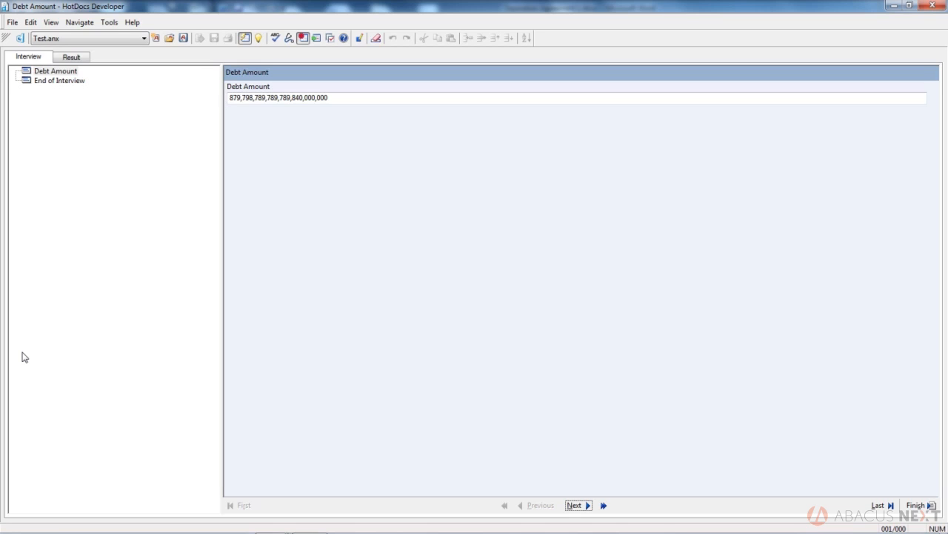
{"action": "left_click", "coordinate": [932, 5]}
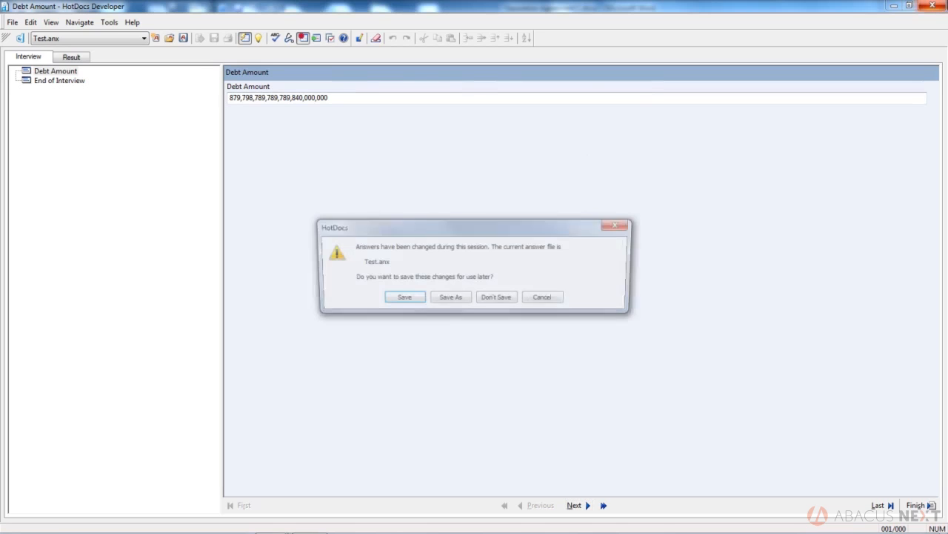
{"action": "left_click", "coordinate": [496, 299]}
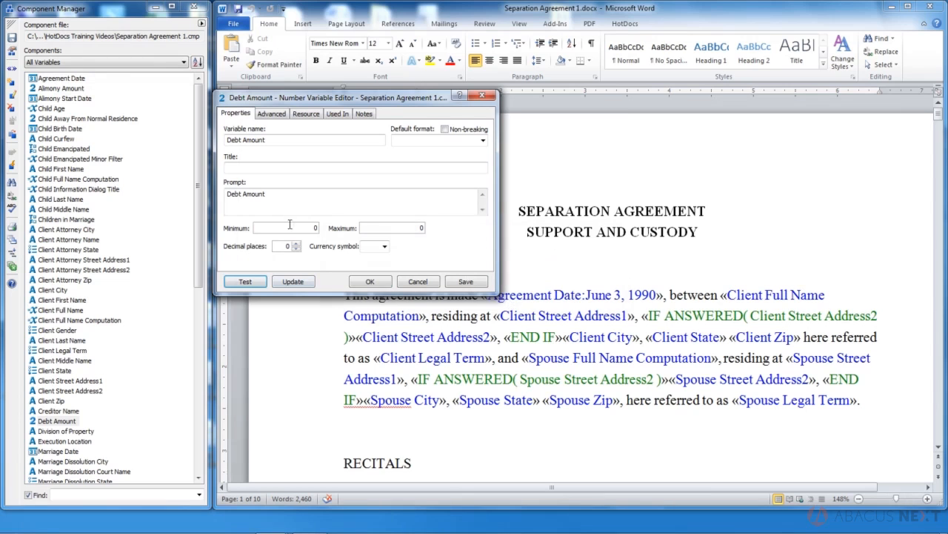
- Set the Debt Amount minimum to 1,000 and maximum to 4,000,000, and test the range with an answer of 50
{"action": "type", "text": "1000"}
{"action": "type", "text": "4,000,000"}
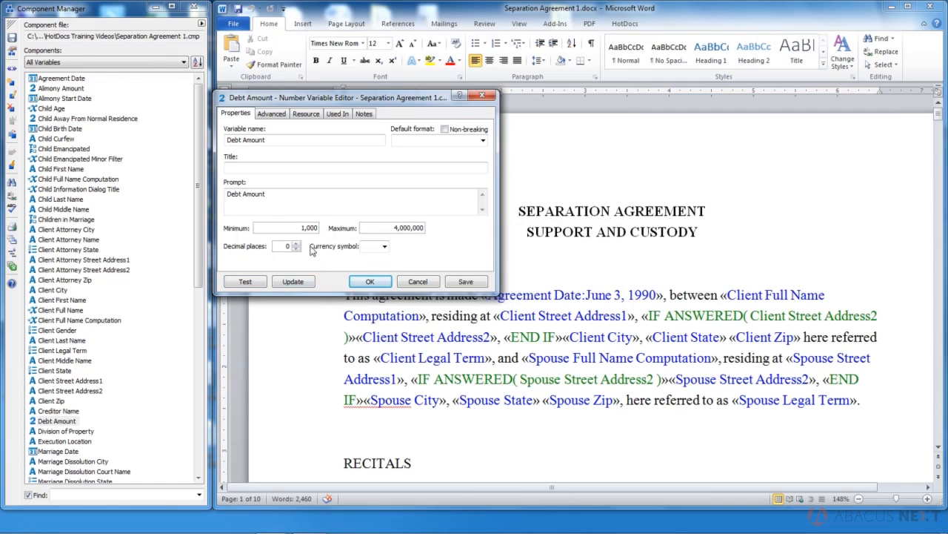
{"action": "left_click", "coordinate": [255, 284]}
{"action": "type", "text": "50"}
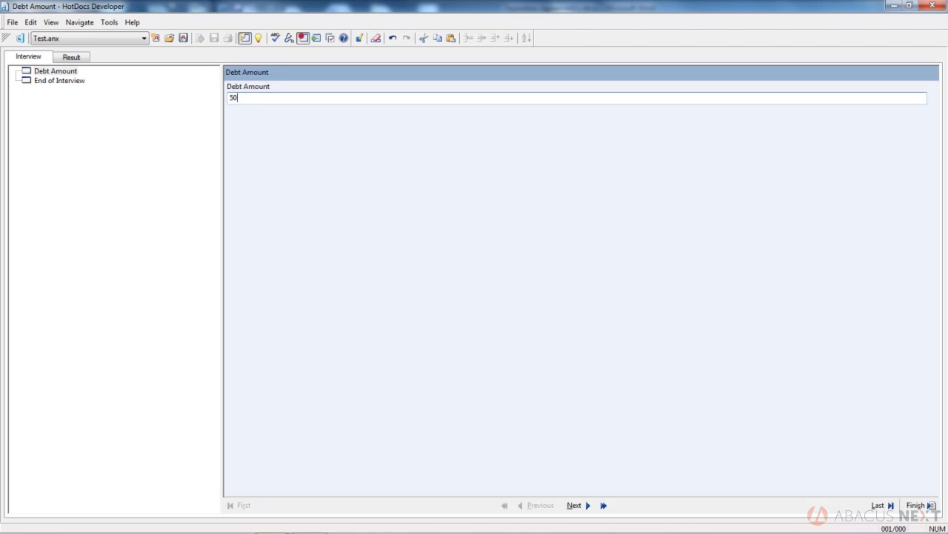
{"action": "key", "text": "Tab"}
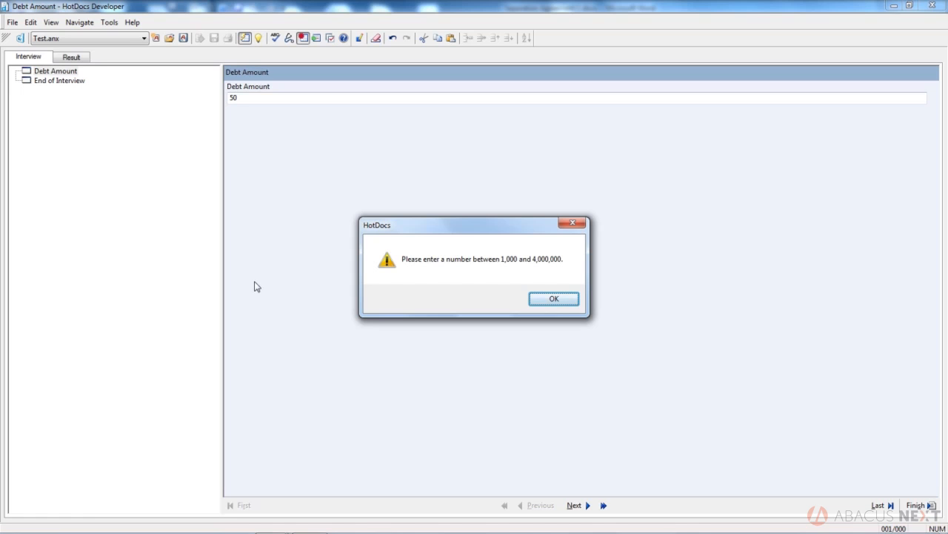
{"action": "left_click", "coordinate": [547, 300]}
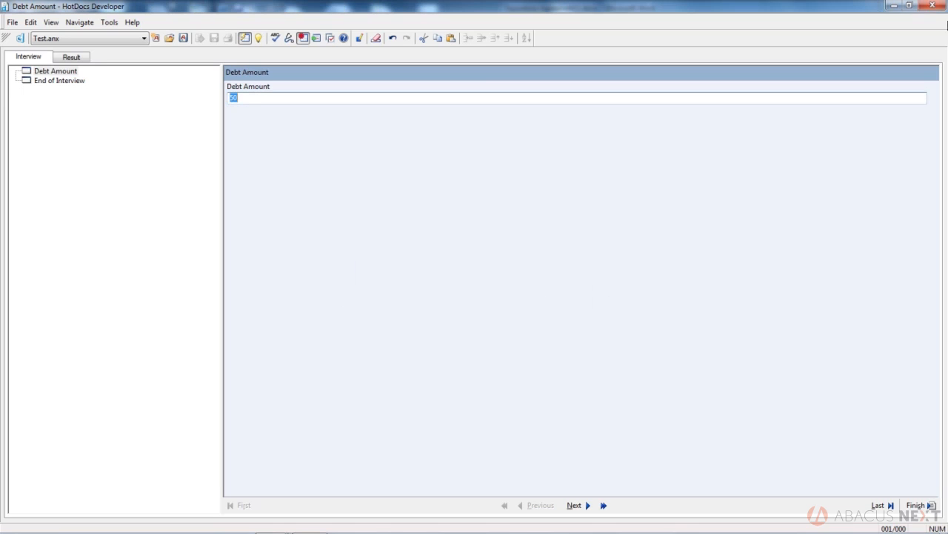
- Replace the out-of-range test answer with 1000 and end the test without saving the answers
{"action": "left_click", "coordinate": [933, 6]}
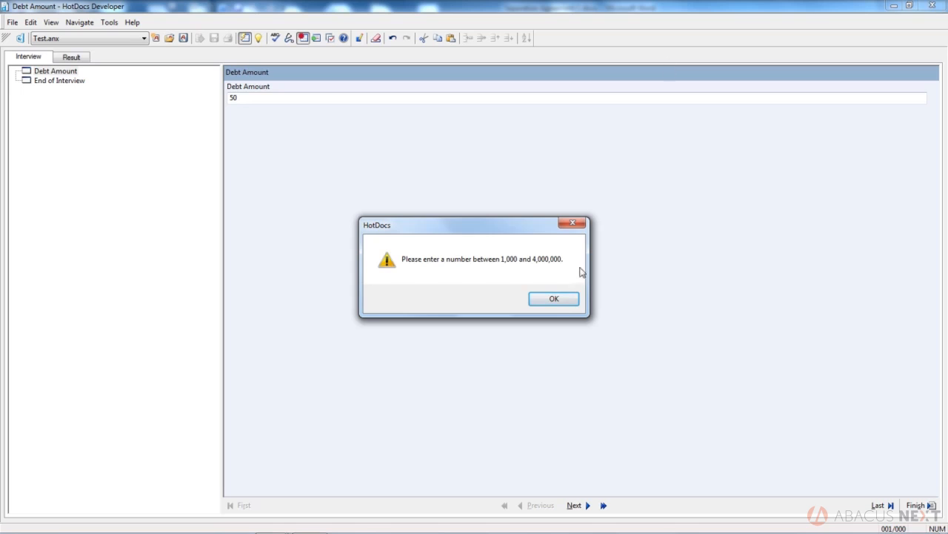
{"action": "left_click", "coordinate": [557, 301]}
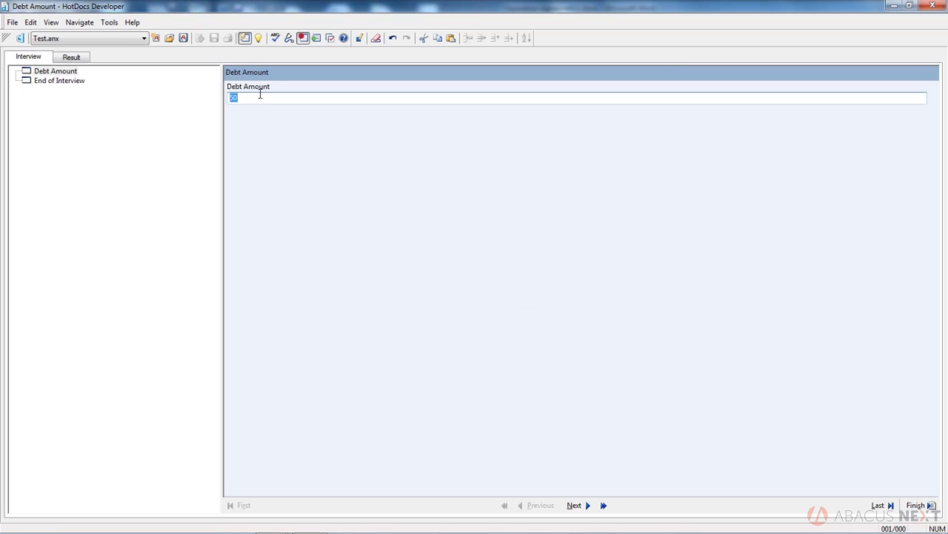
{"action": "type", "text": "1000"}
{"action": "key", "text": "Tab"}
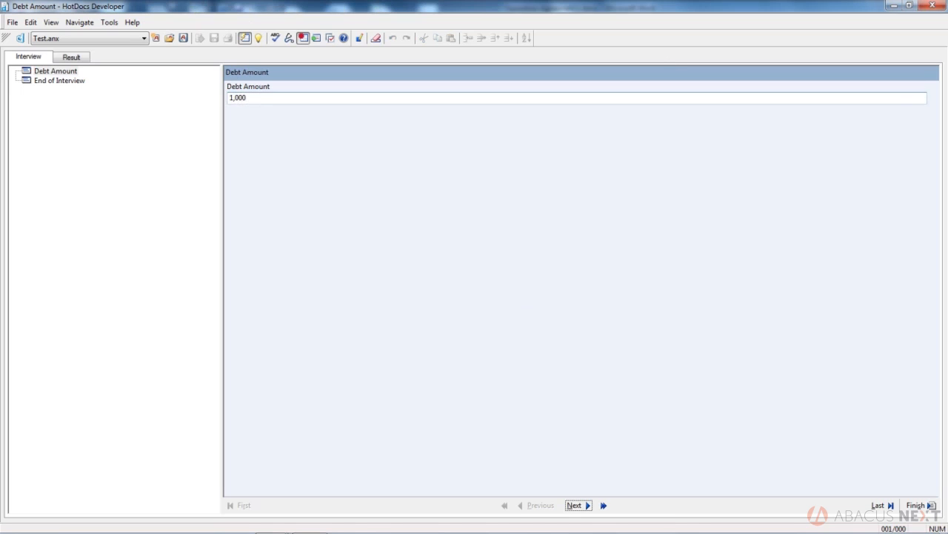
{"action": "left_click", "coordinate": [919, 504]}
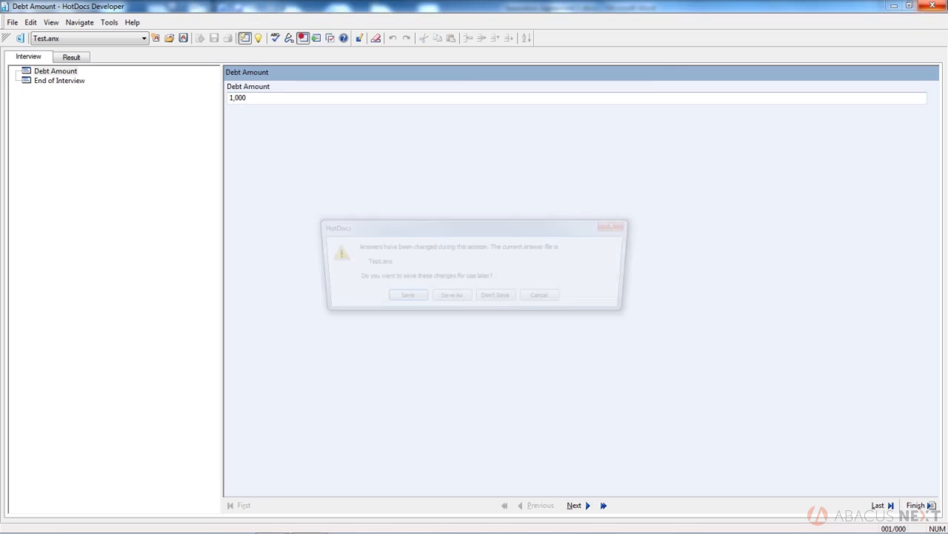
{"action": "left_click", "coordinate": [491, 300]}
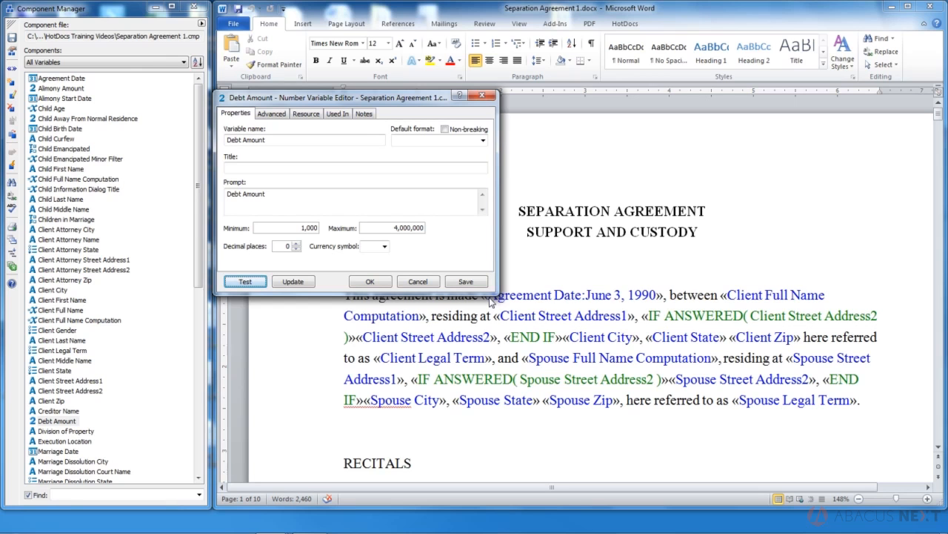
- Clear the minimum and maximum values of the Debt Amount variable
{"action": "double_click", "coordinate": [297, 227]}
{"action": "key", "text": "BackSpace"}
{"action": "double_click", "coordinate": [393, 227]}
{"action": "key", "text": "BackSpace"}
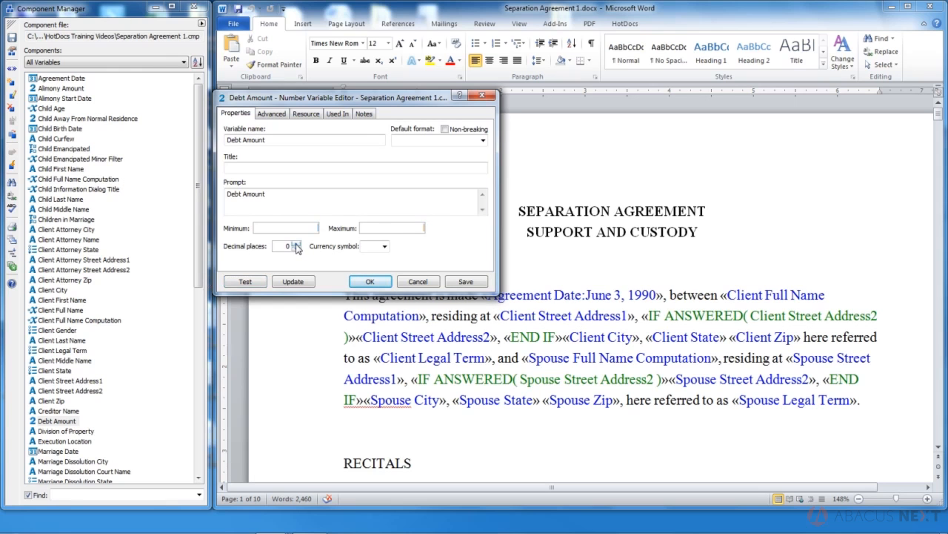
- Test Debt Amount with the answers 100 and 100.599, viewing the result for each
{"action": "left_click", "coordinate": [241, 285]}
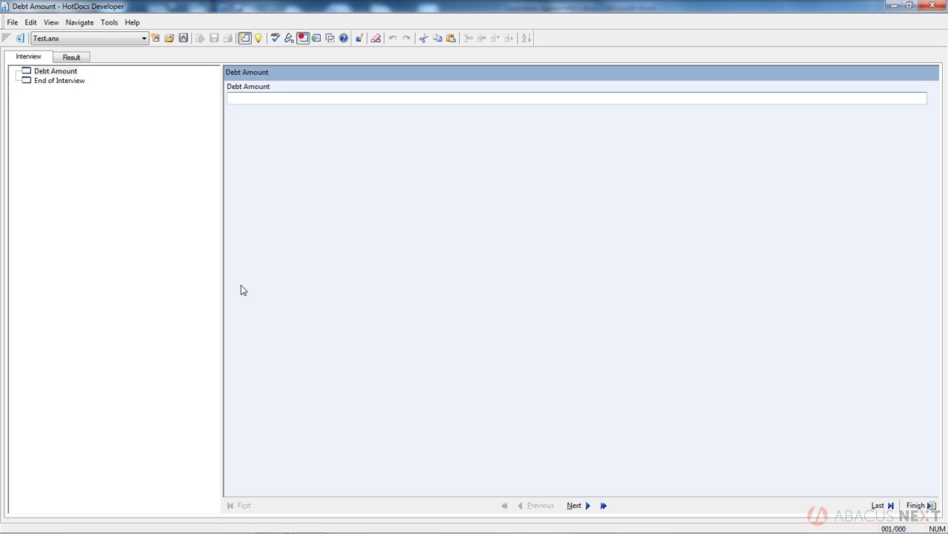
{"action": "type", "text": "100"}
{"action": "left_click", "coordinate": [71, 58]}
{"action": "left_click", "coordinate": [32, 59]}
{"action": "left_click", "coordinate": [256, 94]}
{"action": "type", "text": ".599"}
{"action": "key", "text": "Tab"}
{"action": "left_click", "coordinate": [71, 58]}
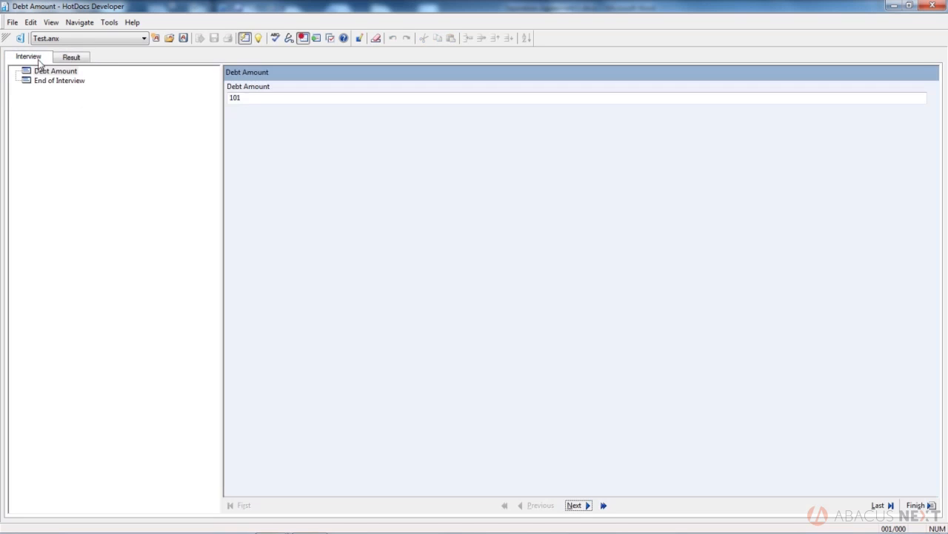
- Change the test answer to 100.00, view its result, and close the test without saving the answers
{"action": "left_click", "coordinate": [41, 58]}
{"action": "left_click", "coordinate": [246, 97]}
{"action": "key", "text": "BackSpace"}
{"action": "type", "text": "1"}
{"action": "key", "text": "Tab"}
{"action": "left_click", "coordinate": [246, 97]}
{"action": "key", "text": "BackSpace"}
{"action": "type", "text": "0."}
{"action": "type", "text": "00"}
{"action": "key", "text": "Tab"}
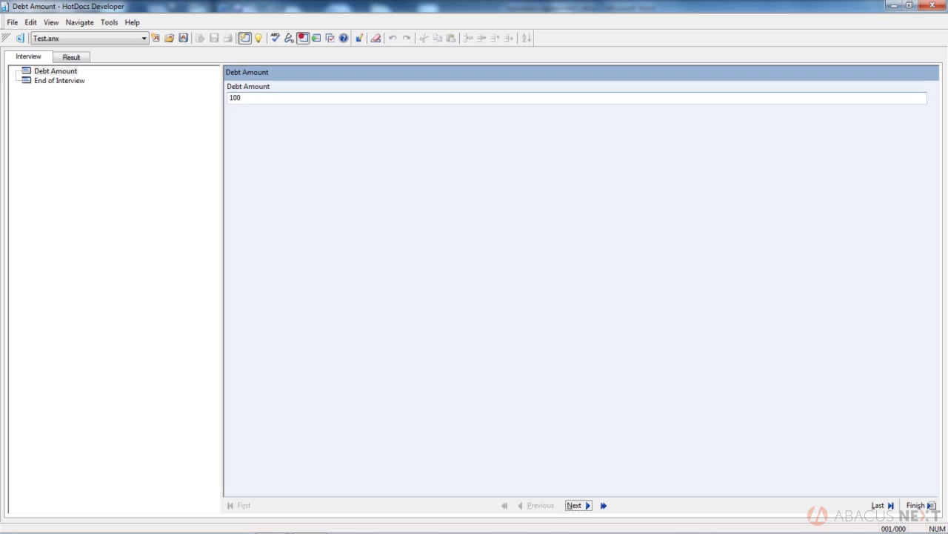
{"action": "left_click", "coordinate": [64, 60]}
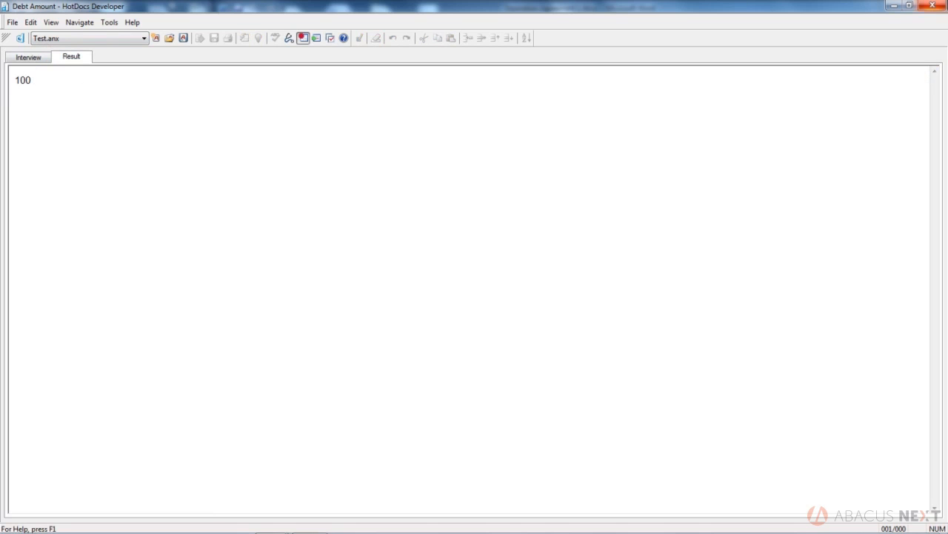
{"action": "left_click", "coordinate": [931, 5]}
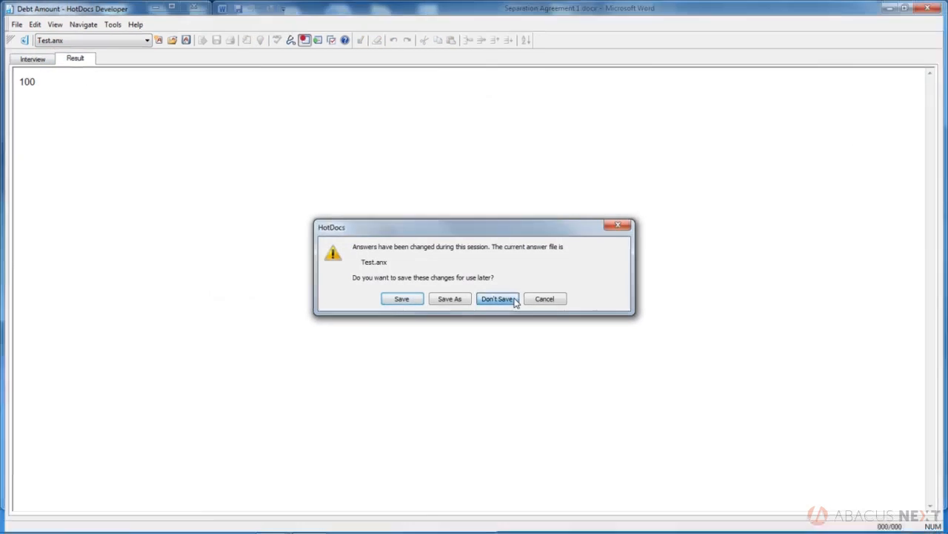
{"action": "left_click", "coordinate": [511, 298]}
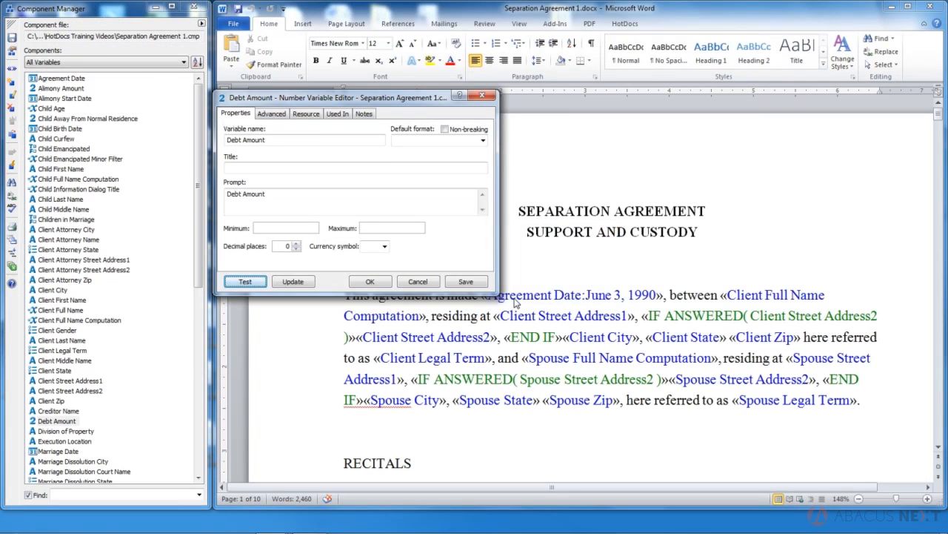
- Set Debt Amount to 2 decimal places and test it with the answer 100.99, viewing the result
{"action": "left_click", "coordinate": [296, 244]}
{"action": "left_click", "coordinate": [296, 244]}
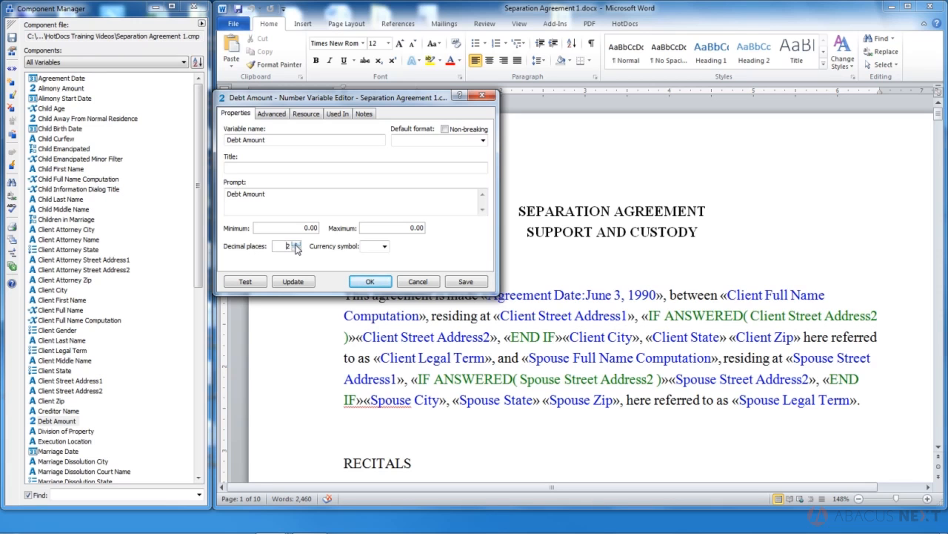
{"action": "left_click", "coordinate": [238, 285]}
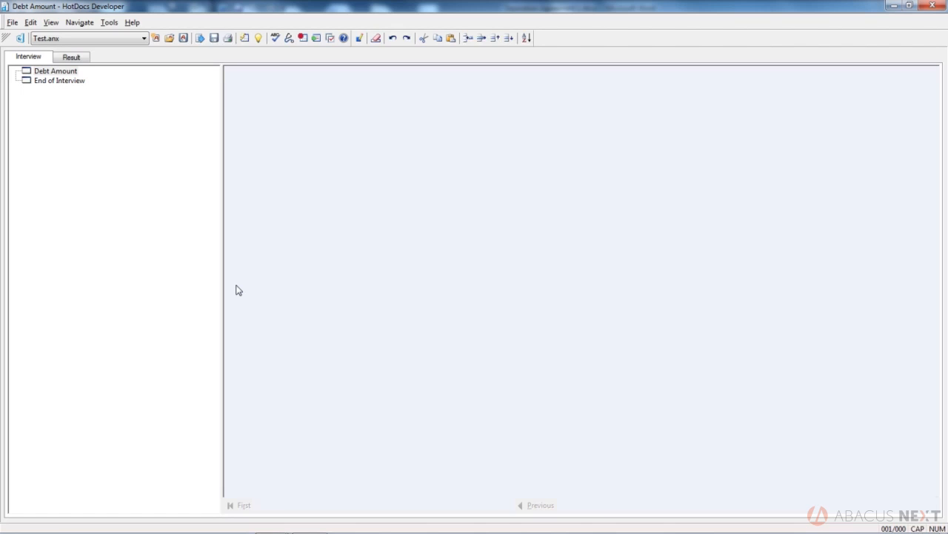
{"action": "type", "text": "1"}
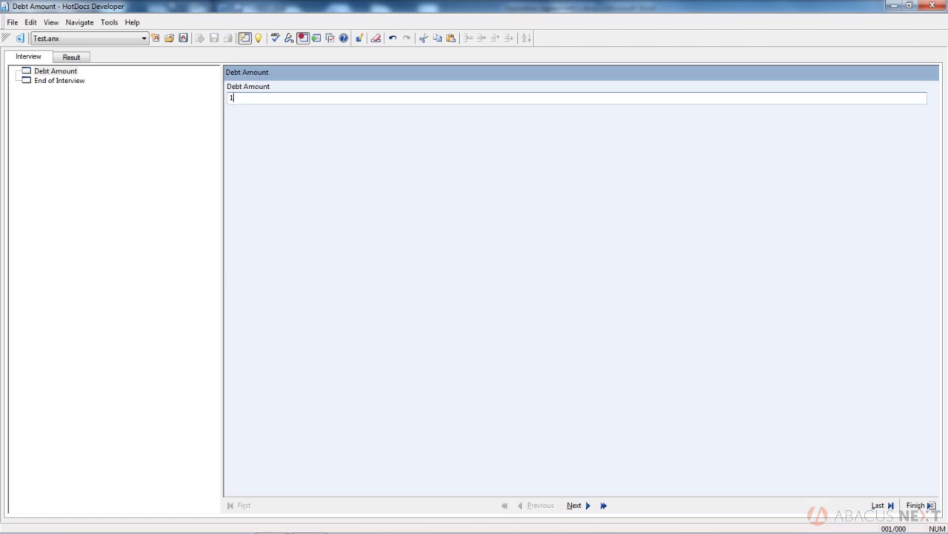
{"action": "type", "text": "00.99"}
{"action": "key", "text": "Tab"}
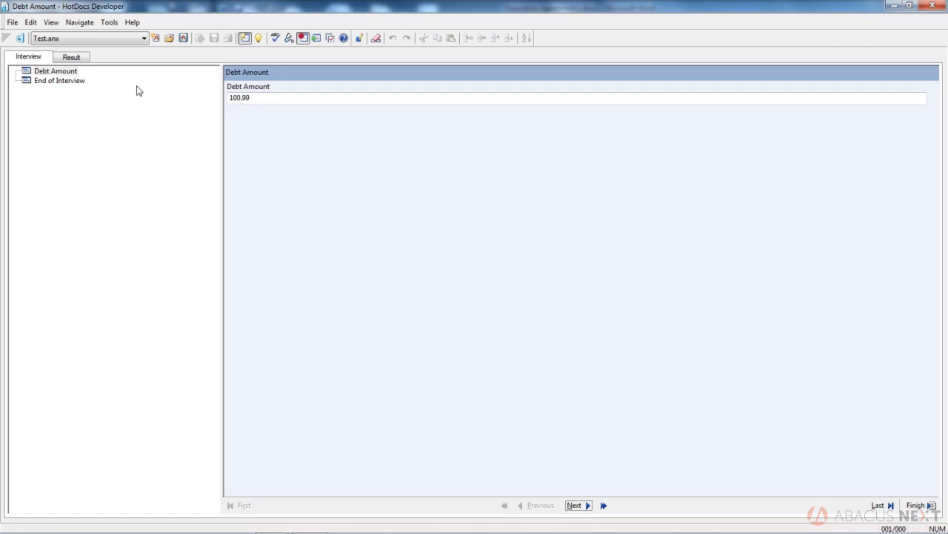
{"action": "left_click", "coordinate": [84, 58]}
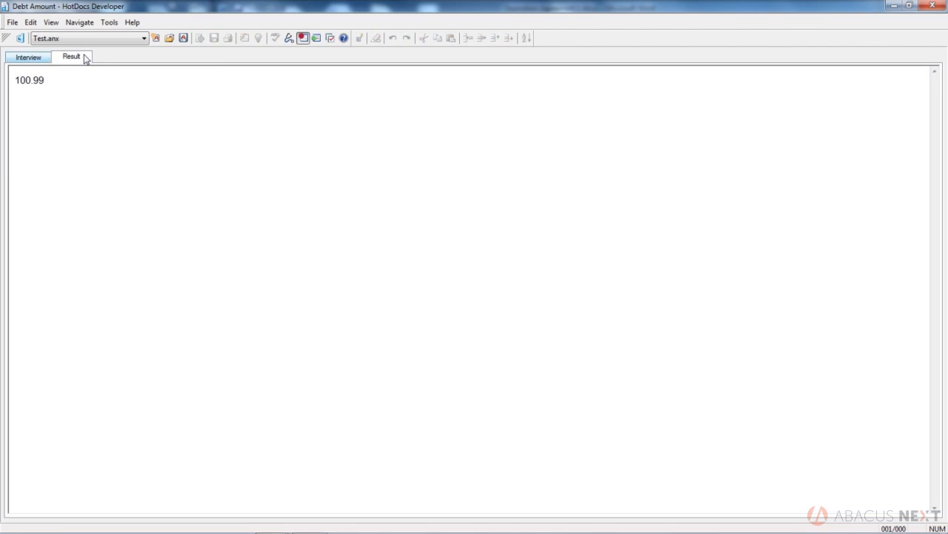
- Change the Debt Amount test answer to 100.01 and view the result
{"action": "left_click", "coordinate": [41, 62]}
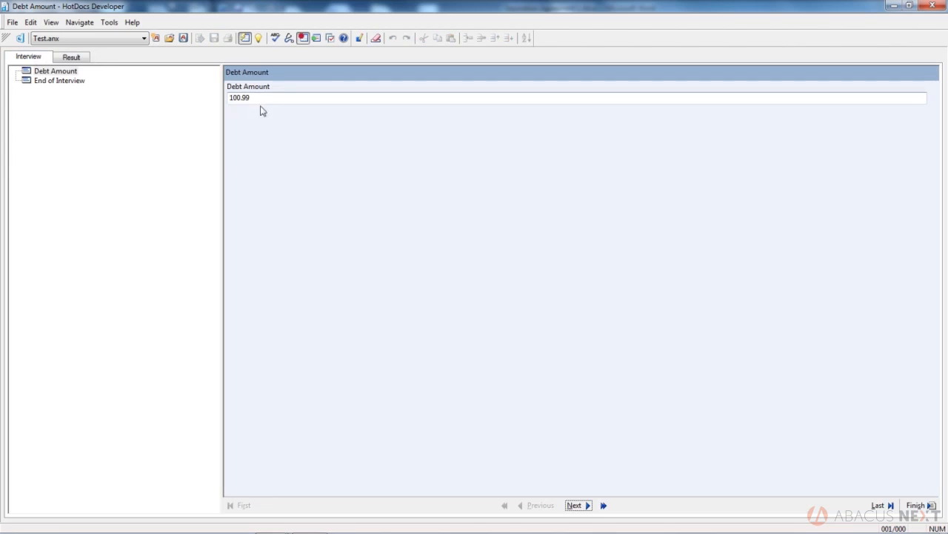
{"action": "left_click_drag", "start_coordinate": [250, 98], "coordinate": [244, 99]}
{"action": "type", "text": "01"}
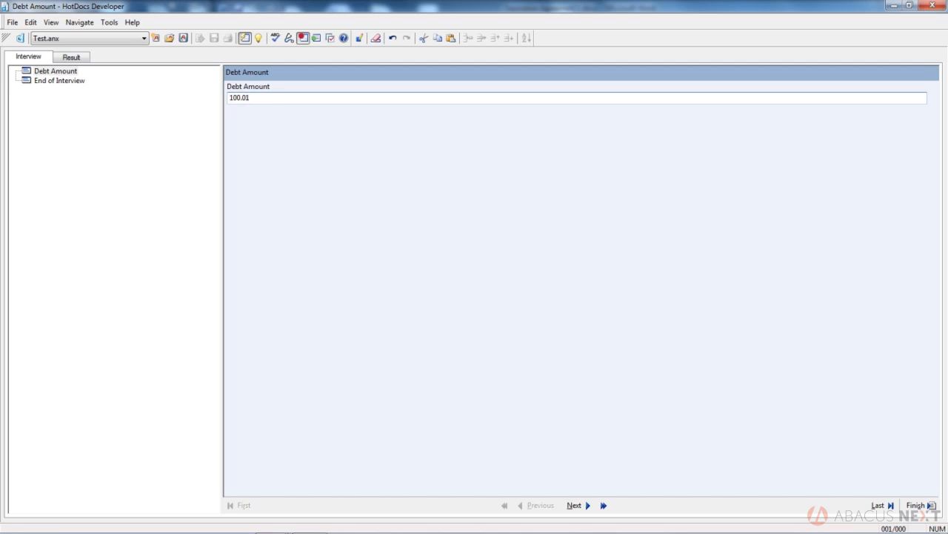
{"action": "key", "text": "Tab"}
{"action": "left_click", "coordinate": [69, 59]}
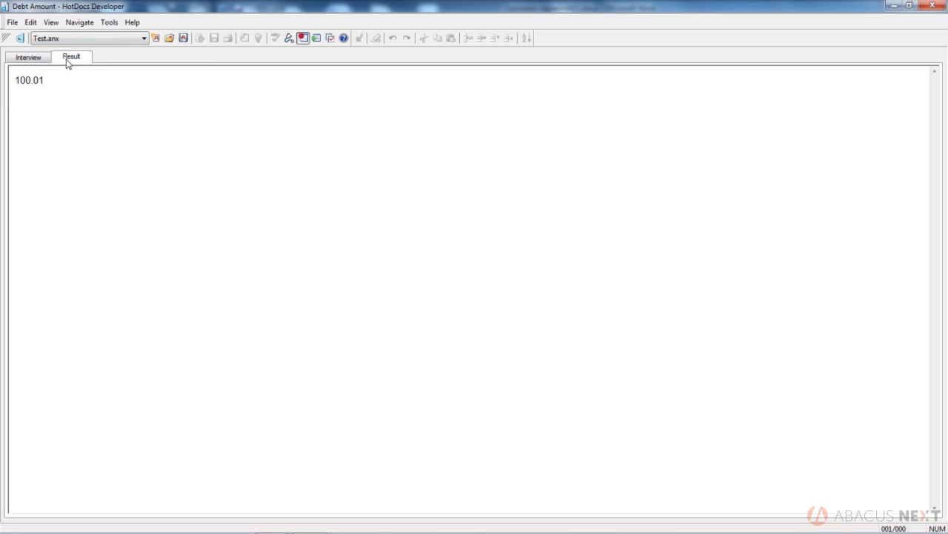
- Change the test answer to 100.10, view its result, and close the test without saving the answers
{"action": "left_click", "coordinate": [45, 59]}
{"action": "left_click_drag", "start_coordinate": [252, 97], "coordinate": [245, 97]}
{"action": "type", "text": "100.10"}
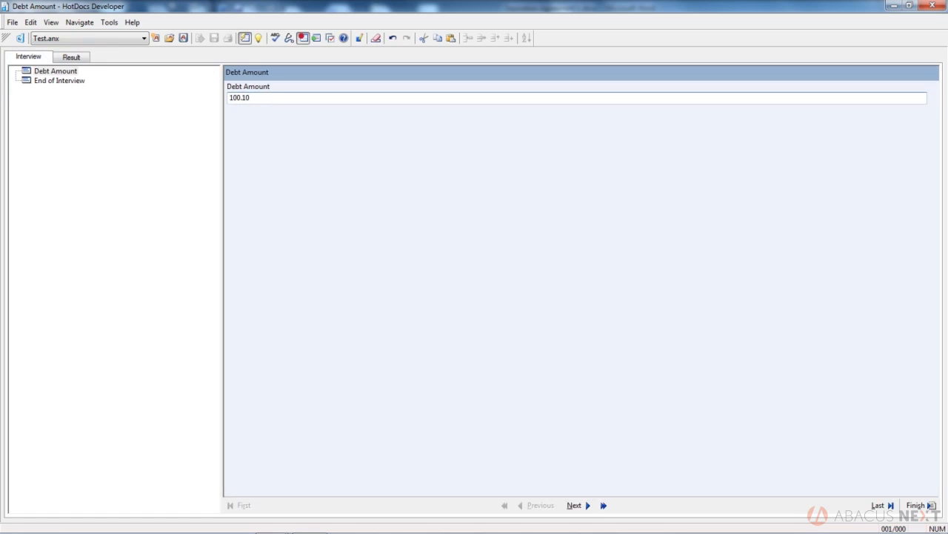
{"action": "key", "text": "Tab"}
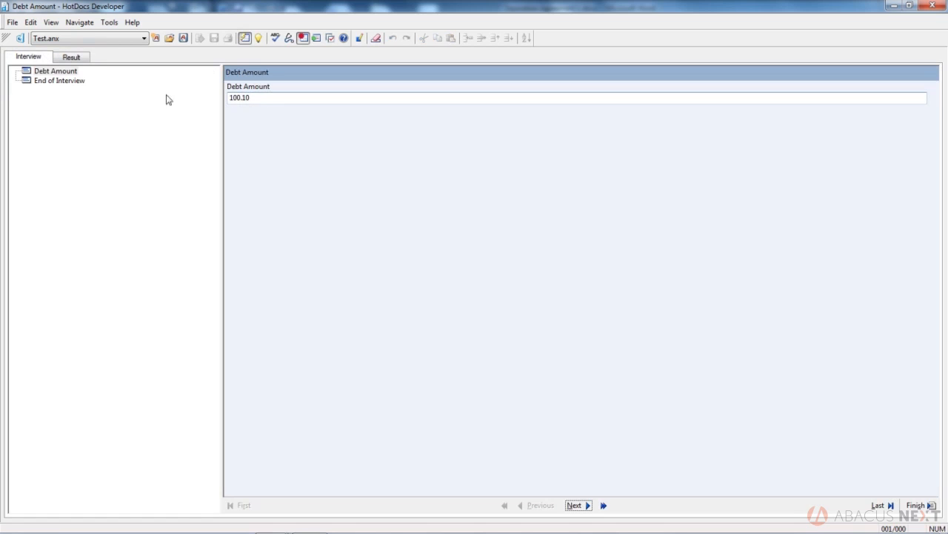
{"action": "left_click", "coordinate": [81, 62]}
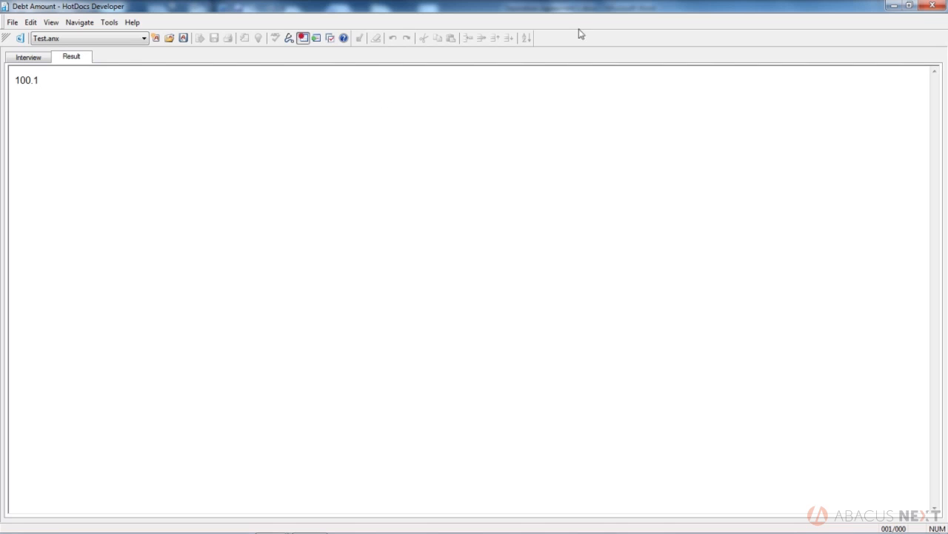
{"action": "left_click", "coordinate": [931, 6]}
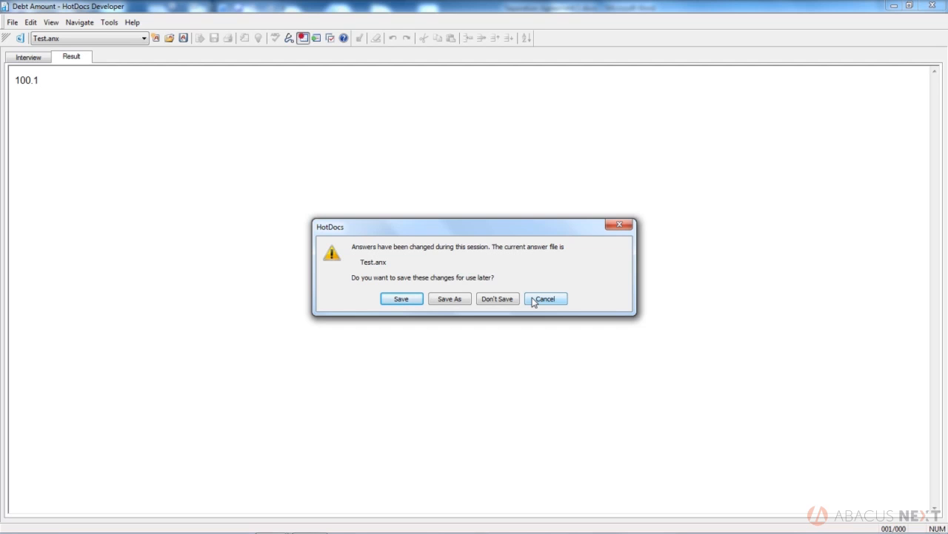
{"action": "left_click", "coordinate": [501, 299]}
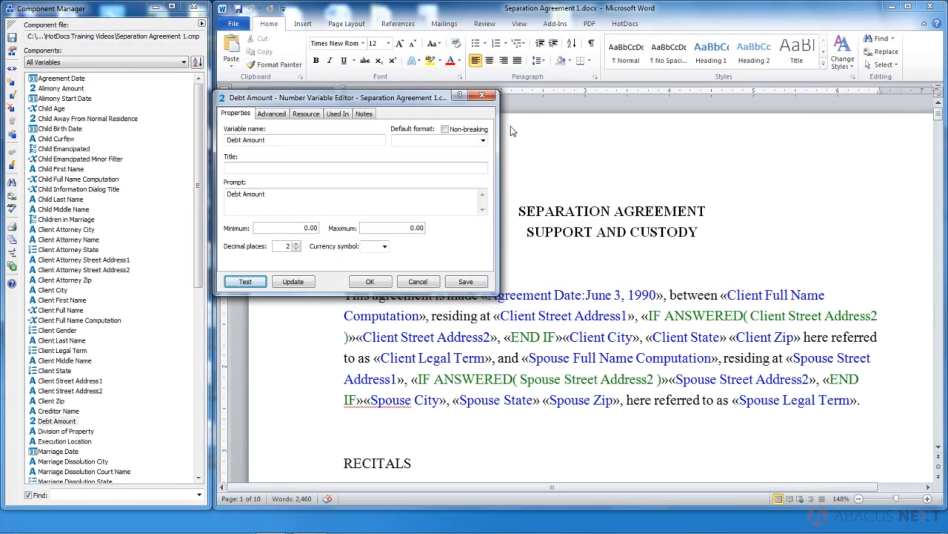
- Set the Debt Amount default format to 9,999.00 and test it with the answer 100.50, viewing the result
{"action": "left_click", "coordinate": [483, 141]}
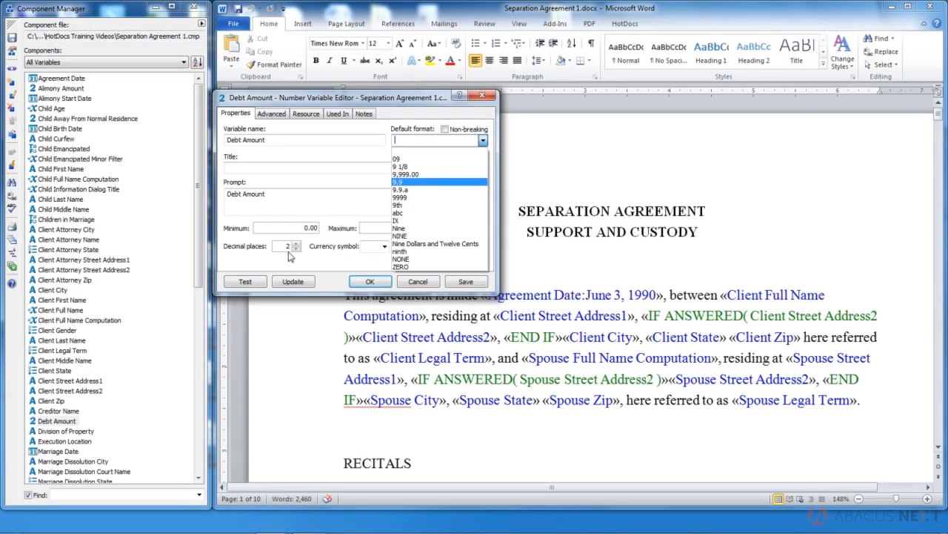
{"action": "left_click", "coordinate": [404, 174]}
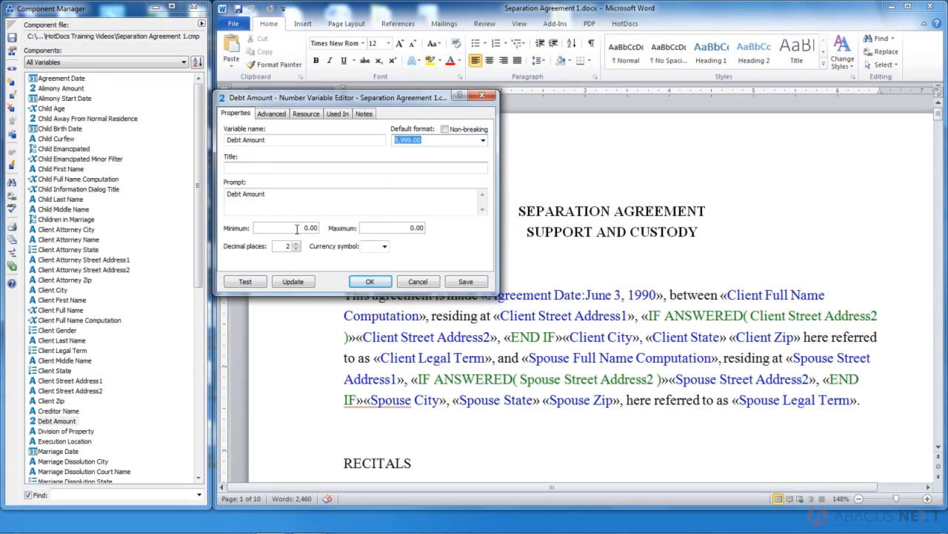
{"action": "left_click", "coordinate": [251, 282]}
{"action": "type", "text": "1"}
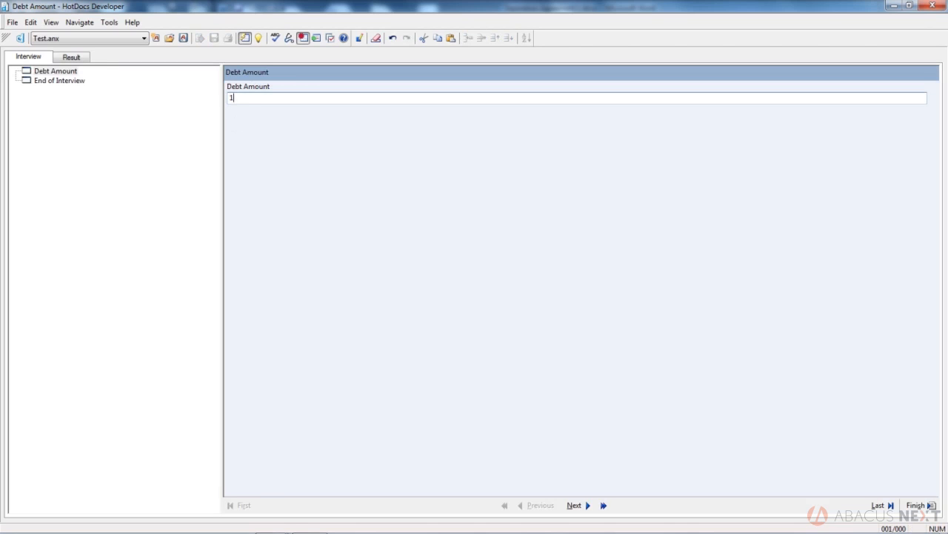
{"action": "type", "text": "00.50"}
{"action": "left_click", "coordinate": [66, 58]}
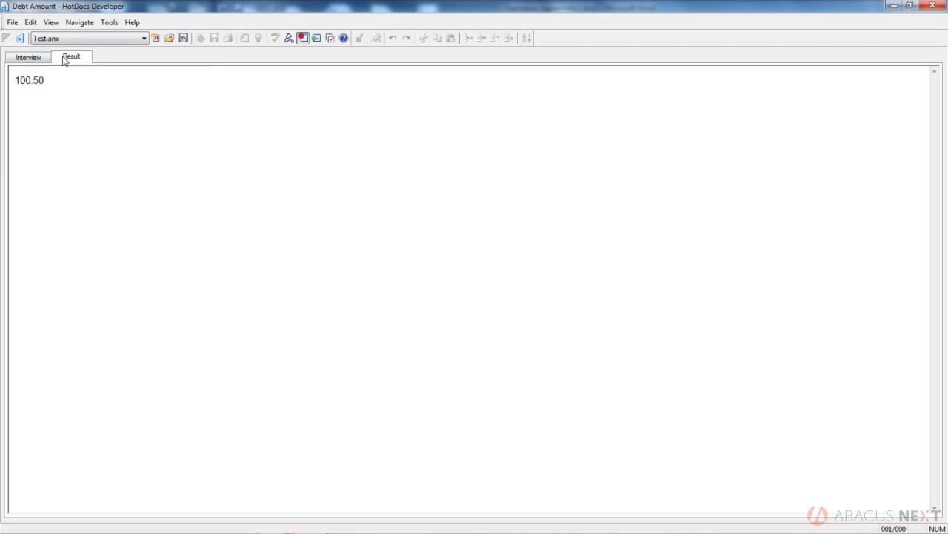
- Test the 9,999.00 format with the answer 100.00, view its result, and close the test
{"action": "left_click", "coordinate": [39, 59]}
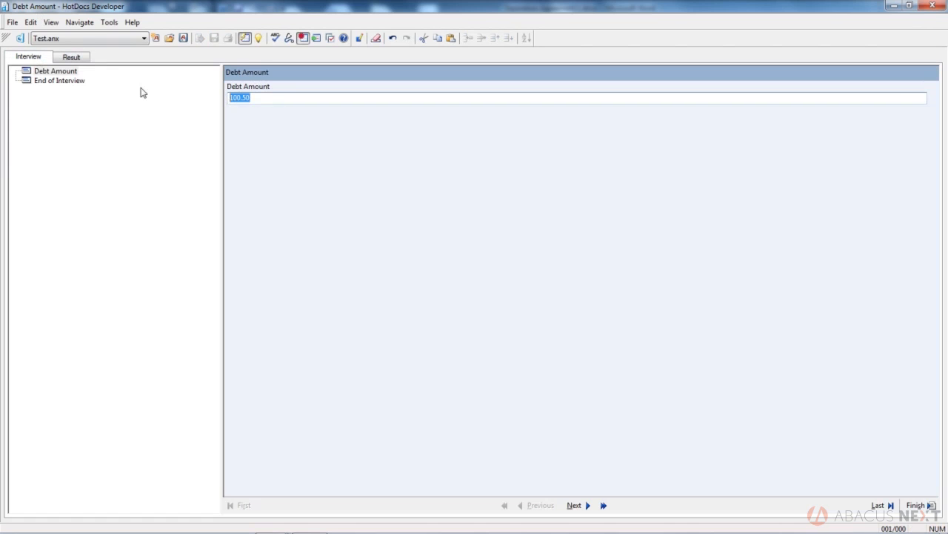
{"action": "type", "text": "100.00"}
{"action": "left_click", "coordinate": [87, 61]}
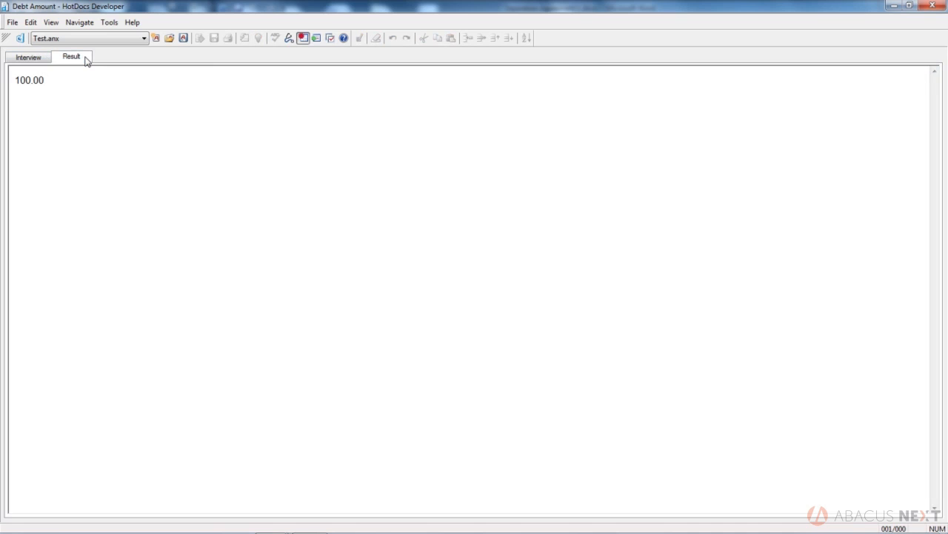
{"action": "left_click", "coordinate": [928, 5]}
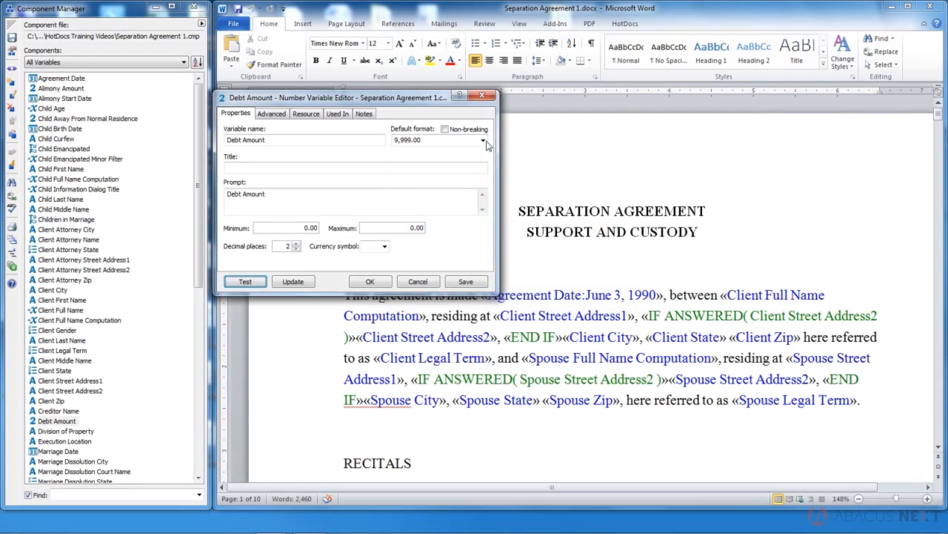
- Clear the Debt Amount default format and test the variable with $ as the answer, discarding the answers on closing
{"action": "left_click", "coordinate": [483, 141]}
{"action": "left_click", "coordinate": [475, 157]}
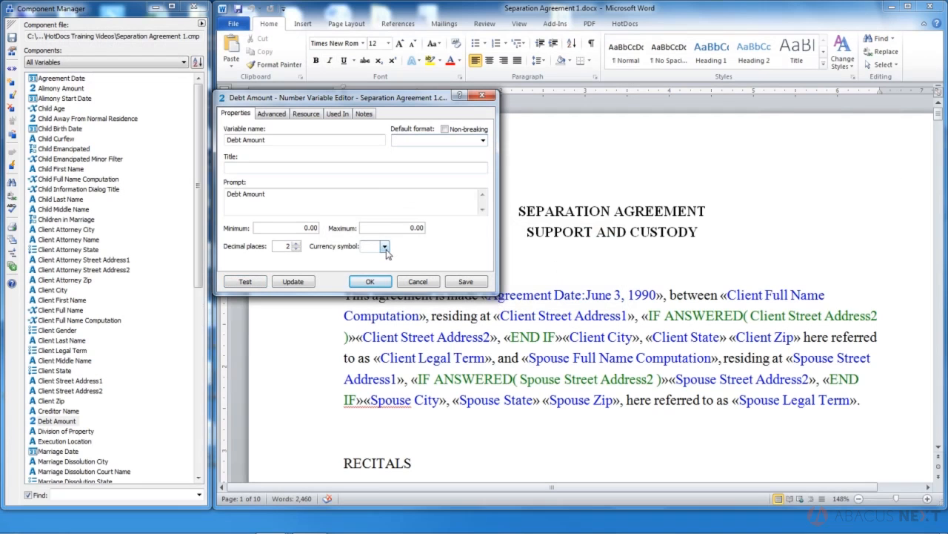
{"action": "left_click", "coordinate": [244, 282]}
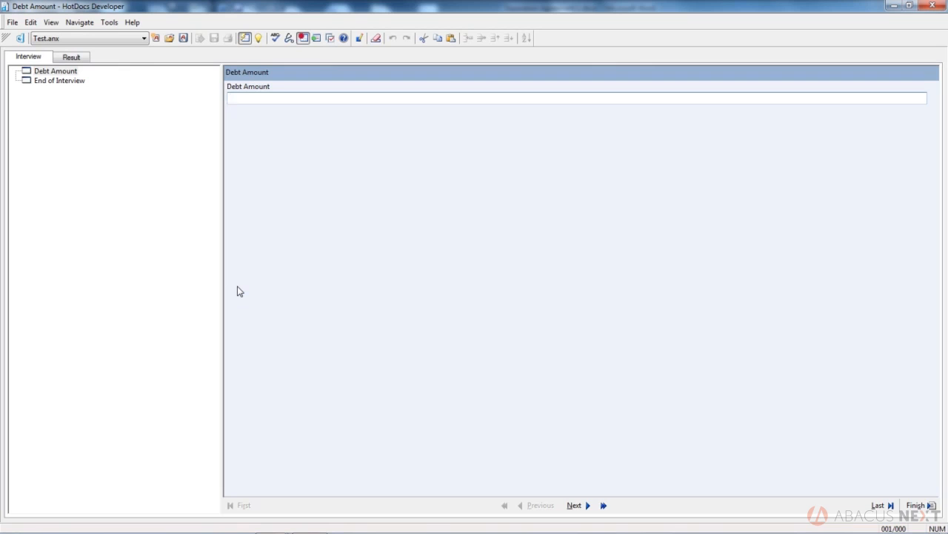
{"action": "type", "text": "$"}
{"action": "key", "text": "Tab"}
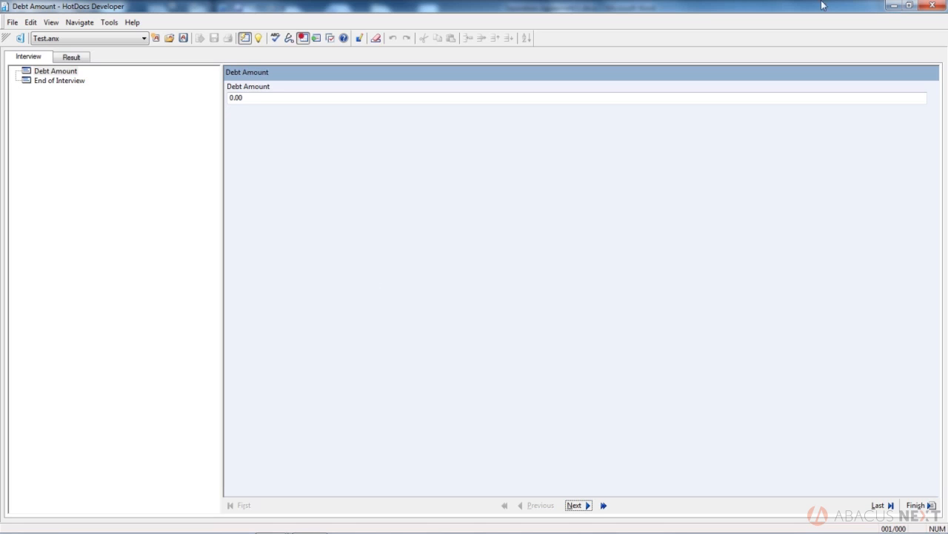
{"action": "left_click", "coordinate": [931, 6]}
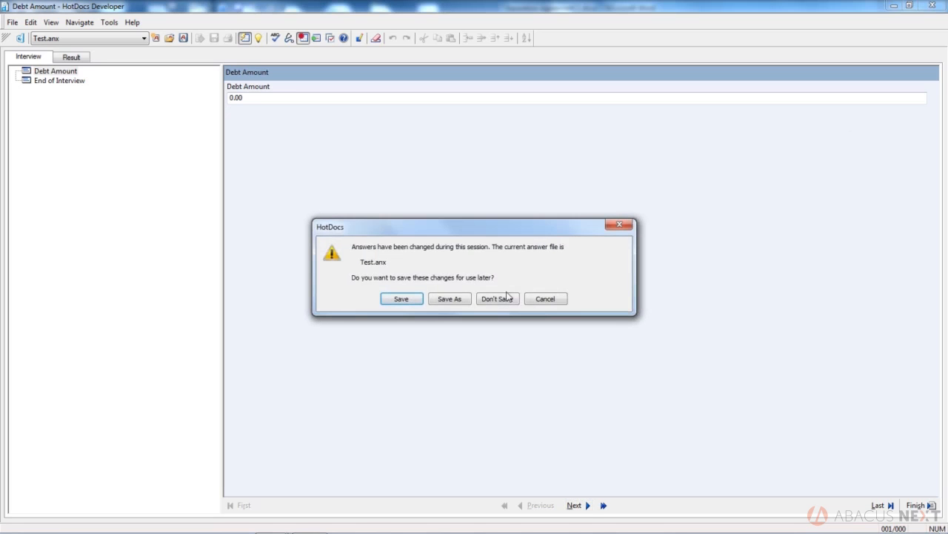
{"action": "left_click", "coordinate": [504, 298]}
- Set the Debt Amount currency symbol to $ and test it with the answer 100.00, viewing the result and discarding the answers
{"action": "left_click", "coordinate": [385, 246]}
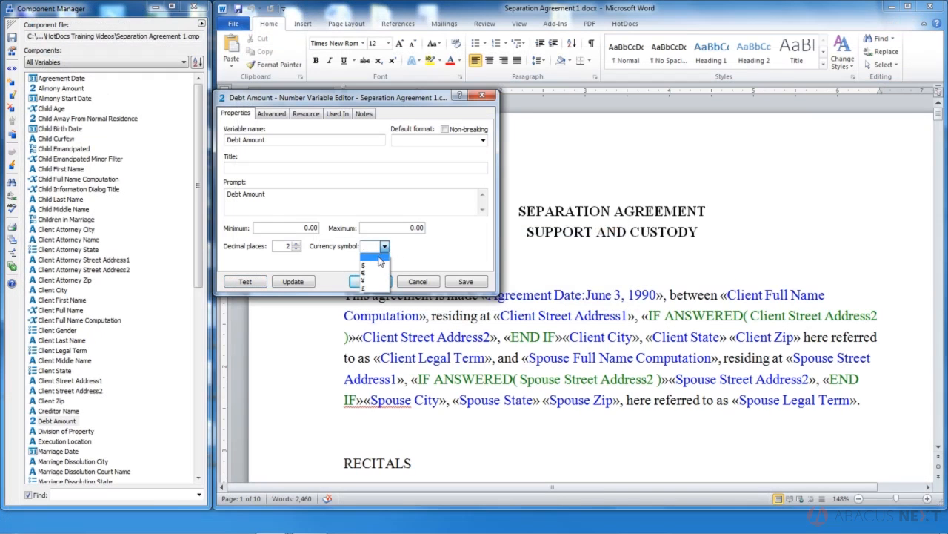
{"action": "left_click", "coordinate": [381, 265]}
{"action": "left_click", "coordinate": [238, 285]}
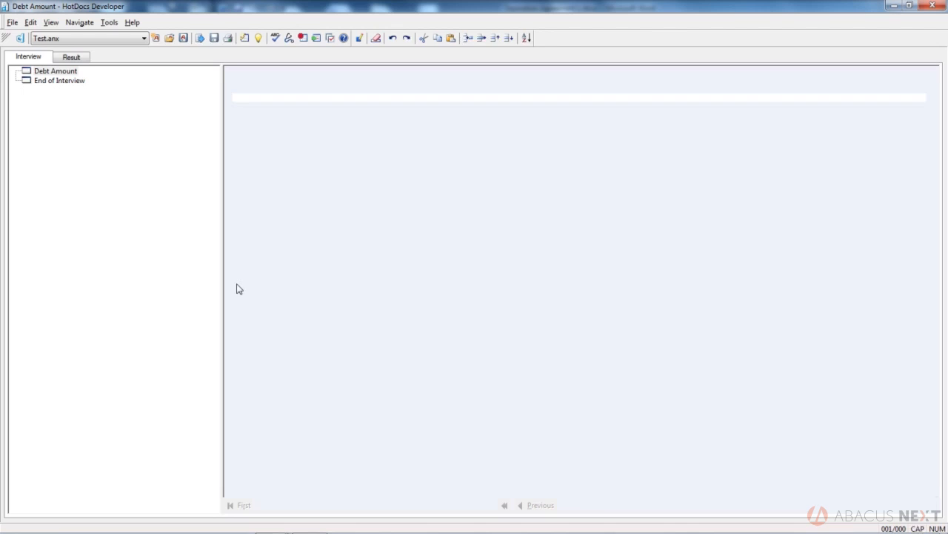
{"action": "type", "text": "100.00"}
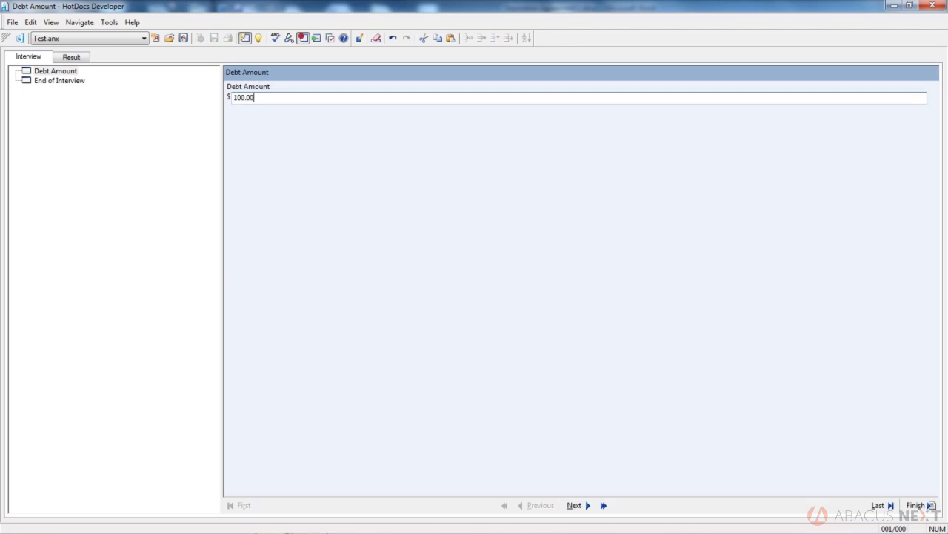
{"action": "left_click", "coordinate": [72, 57]}
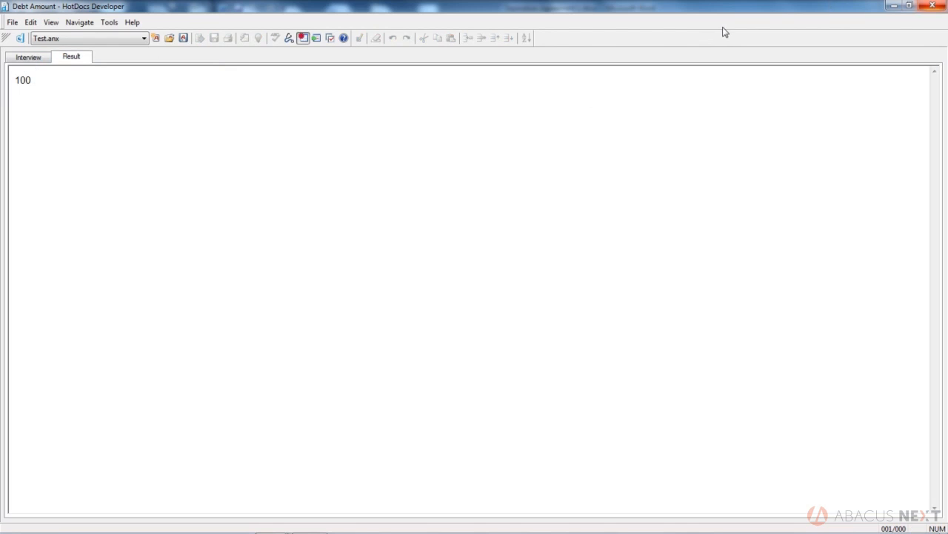
{"action": "left_click", "coordinate": [932, 5]}
{"action": "left_click", "coordinate": [485, 296]}
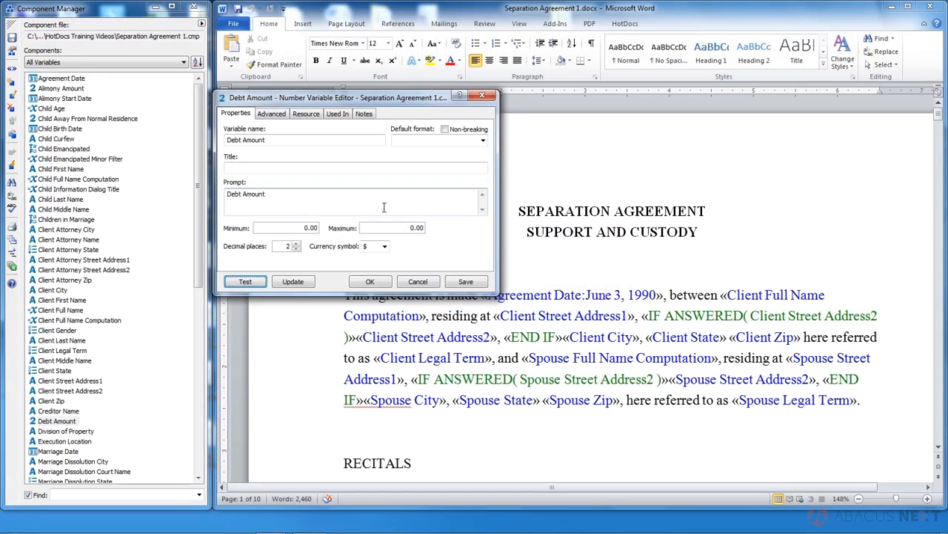
- Open the currency symbol choices for Debt Amount
{"action": "left_click", "coordinate": [385, 246]}
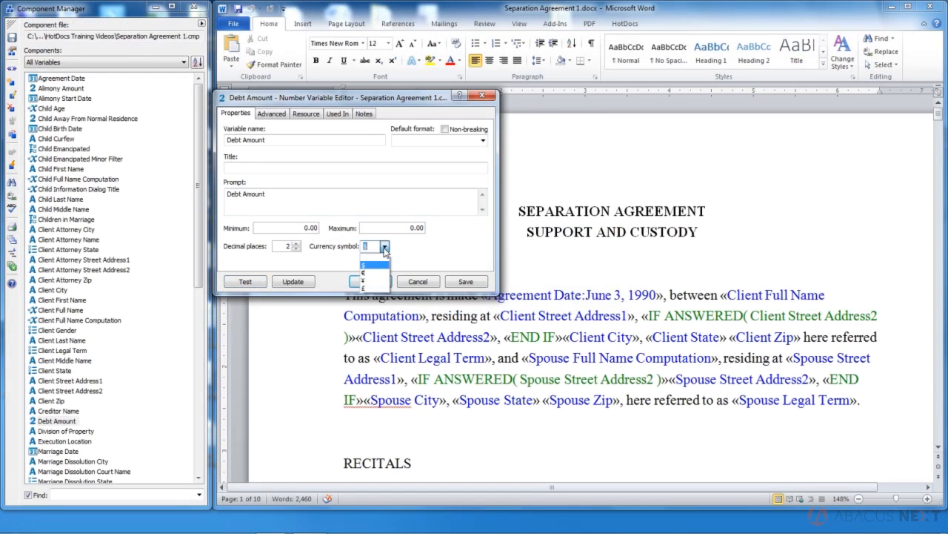